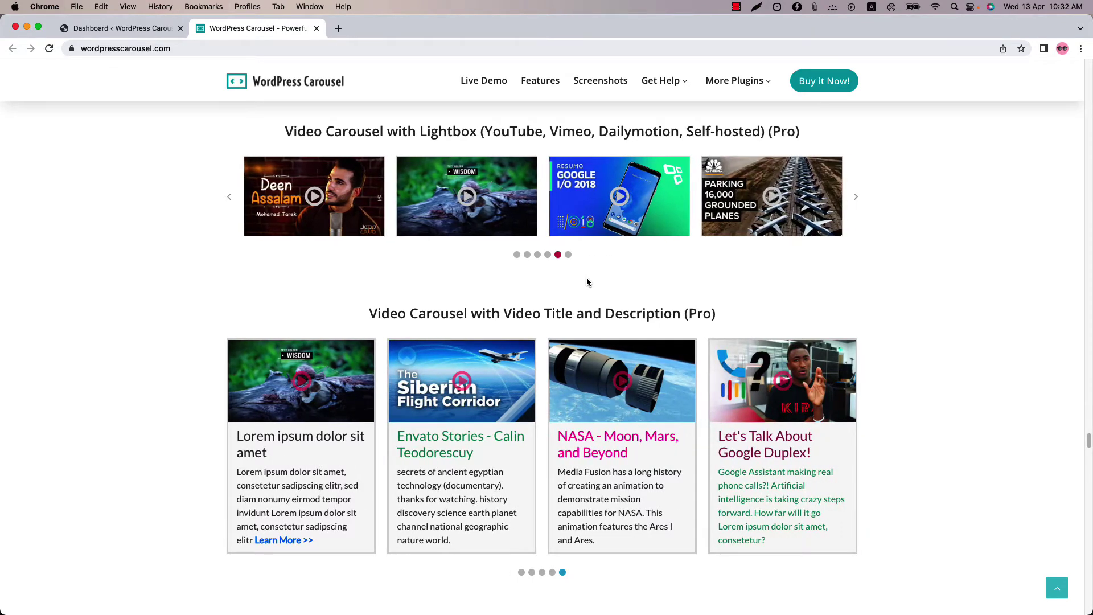
From the dashboard, start a new WP Carousel Pro carousel with Video as its source type
click(142, 29)
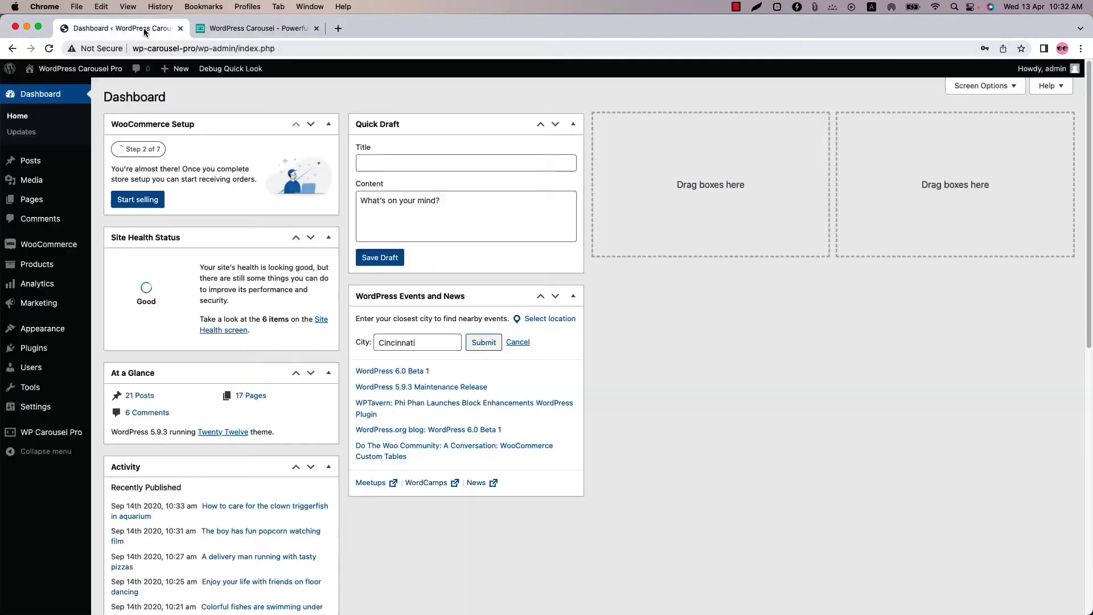
mouse_move(46, 435)
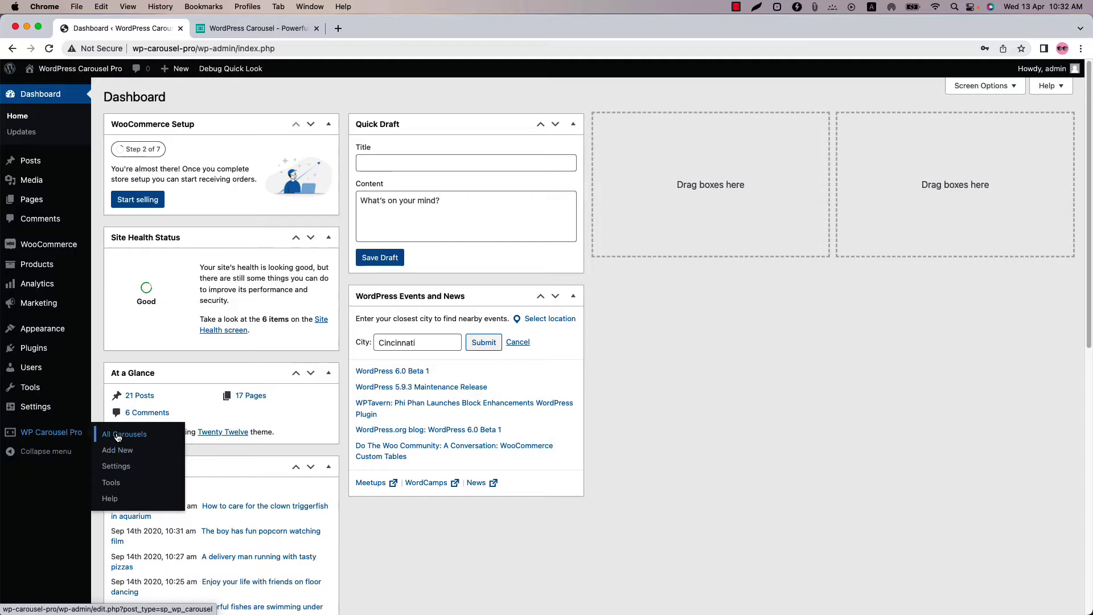
click(117, 433)
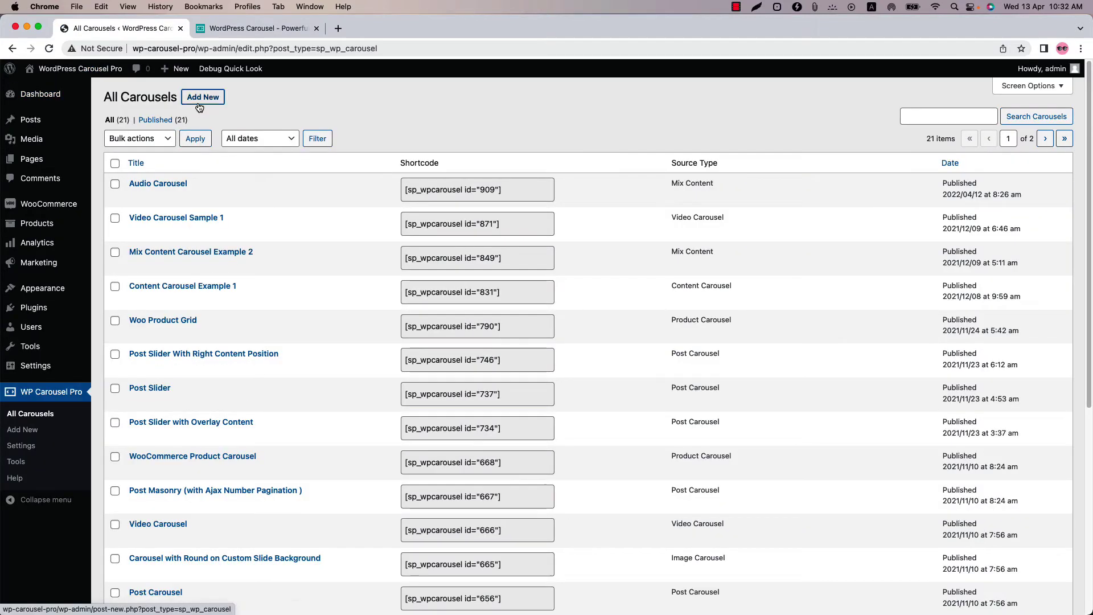
click(202, 98)
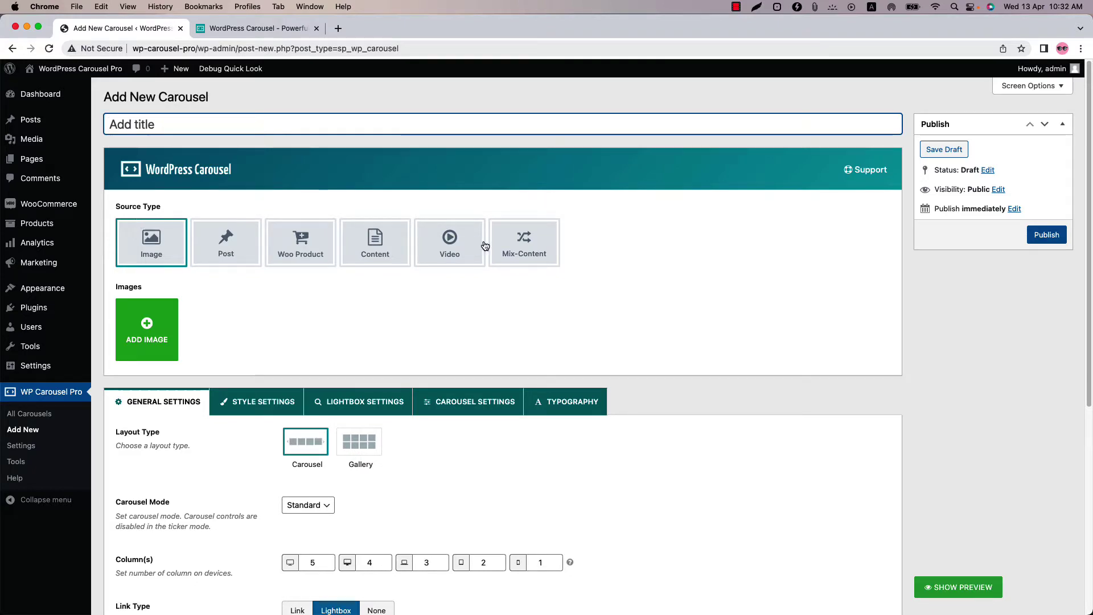
click(466, 246)
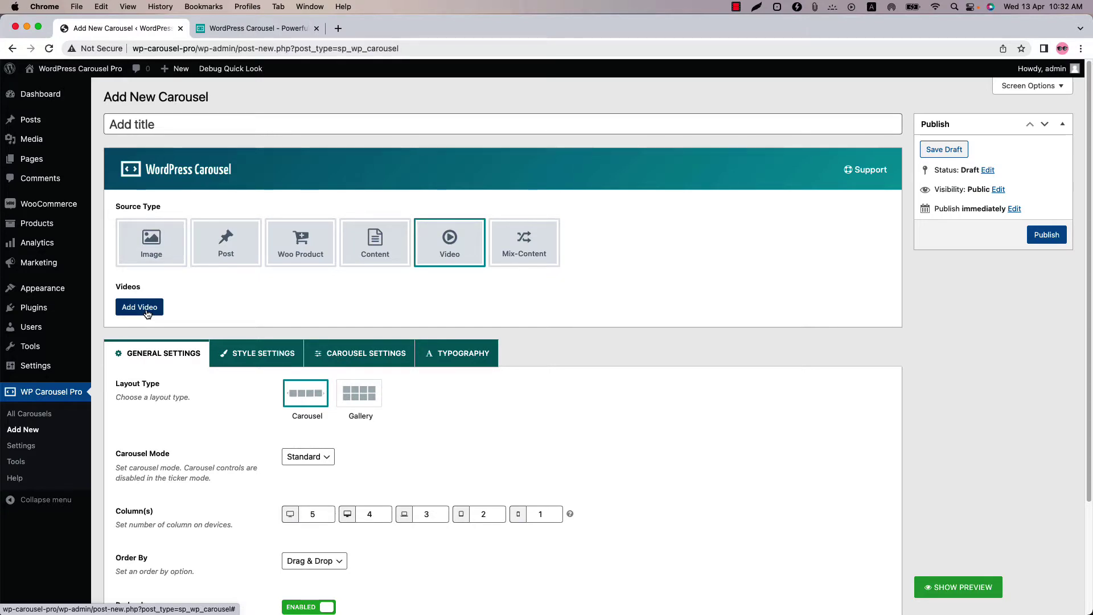
Open the Video Gallery carousel from the All Carousels list for editing
click(39, 414)
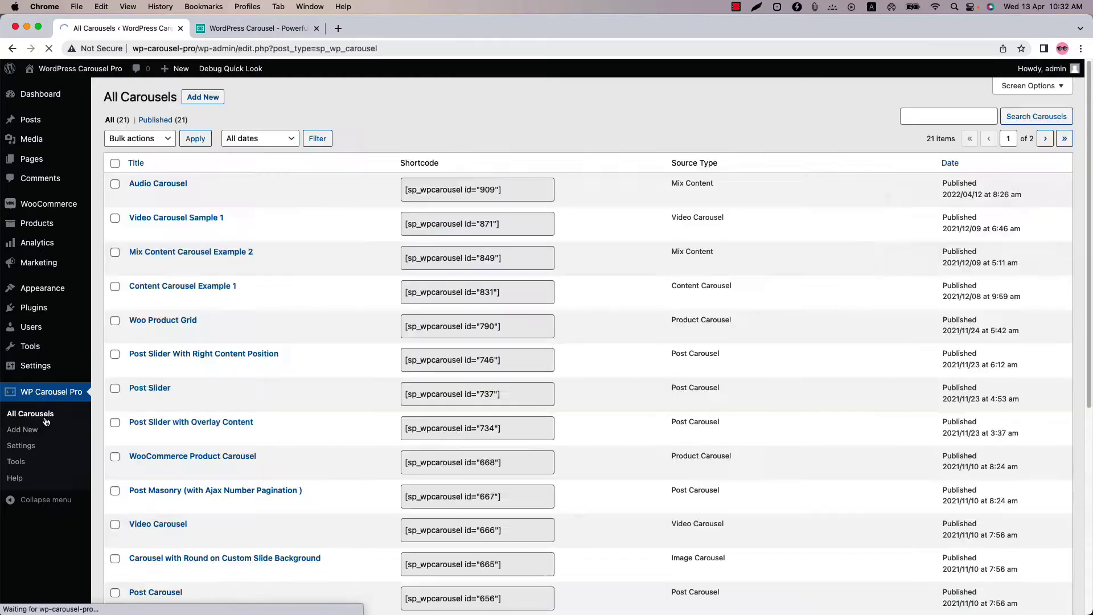
scroll(260, 460, down, 10)
scroll(260, 460, down, 1)
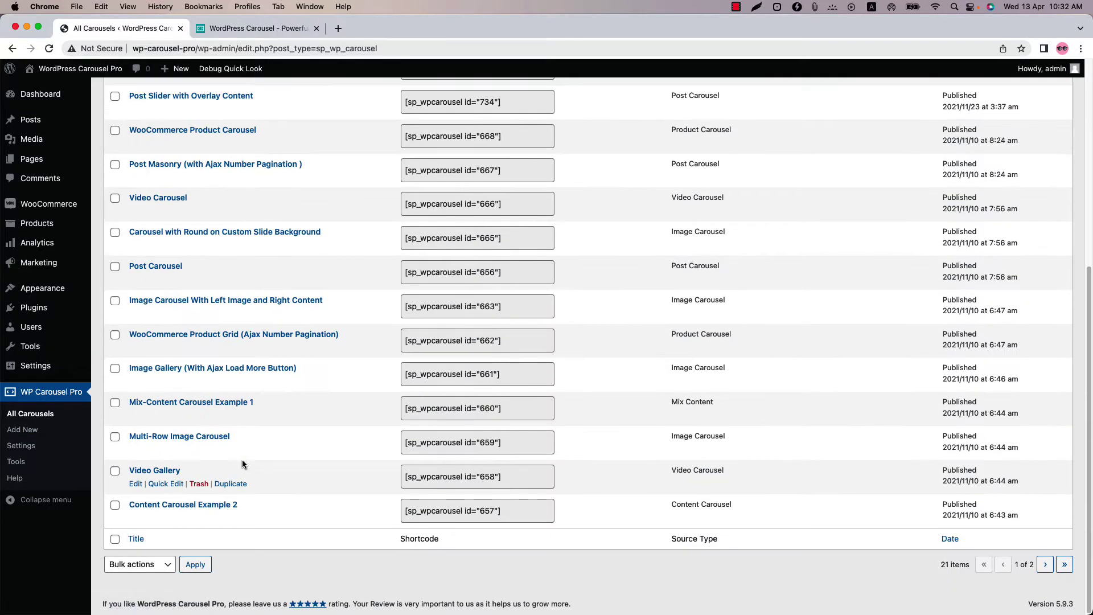
click(146, 472)
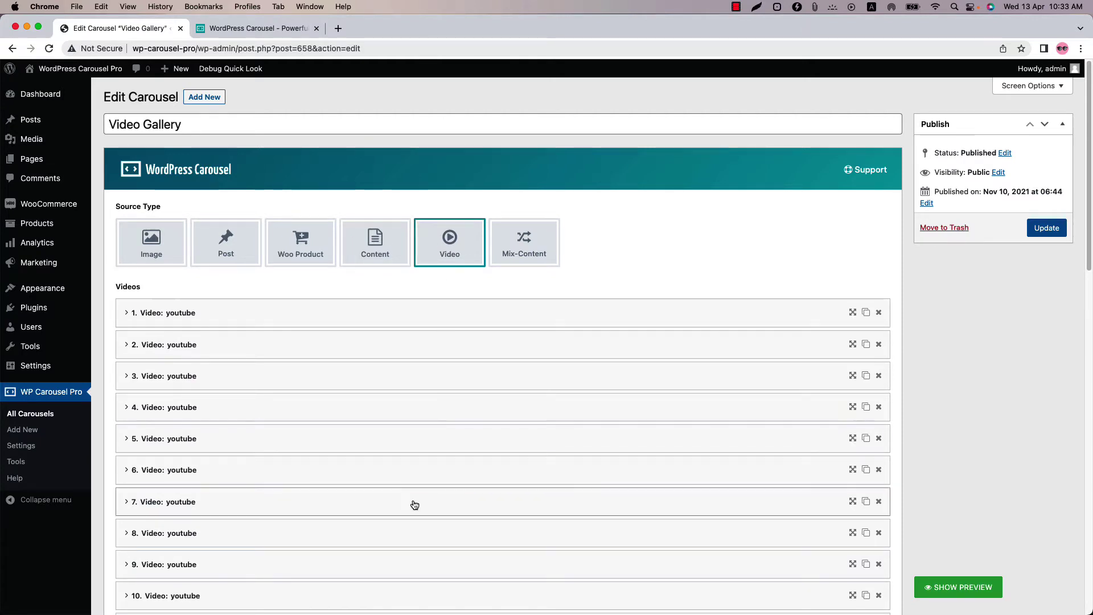
Add a 16th video entry with YouTube source and an empty Video ID
scroll(412, 506, down, 5)
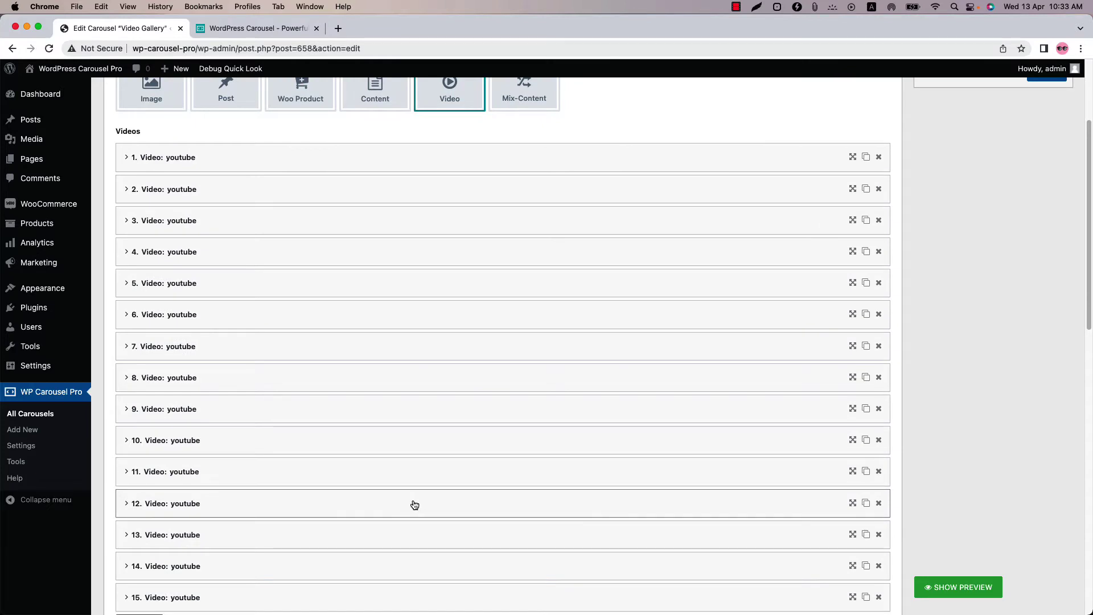
scroll(415, 505, down, 4)
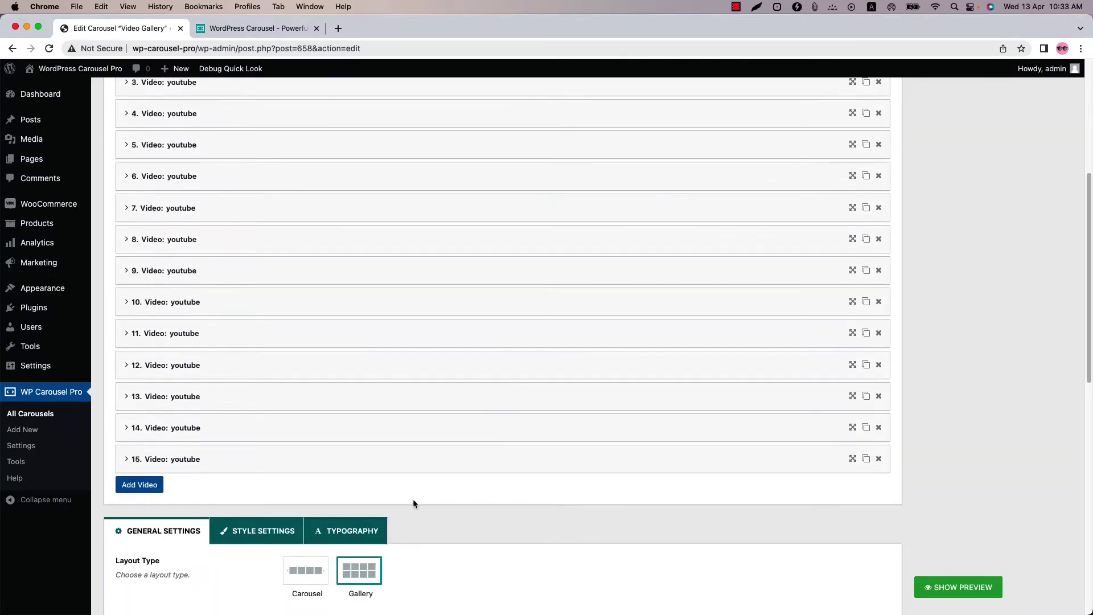
click(149, 485)
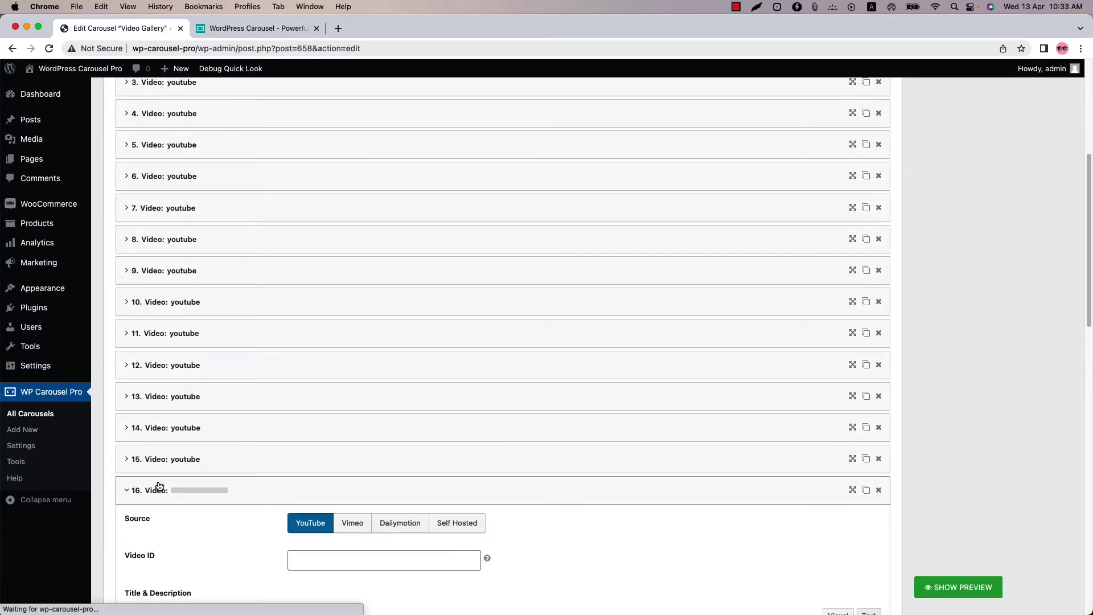
scroll(221, 483, down, 5)
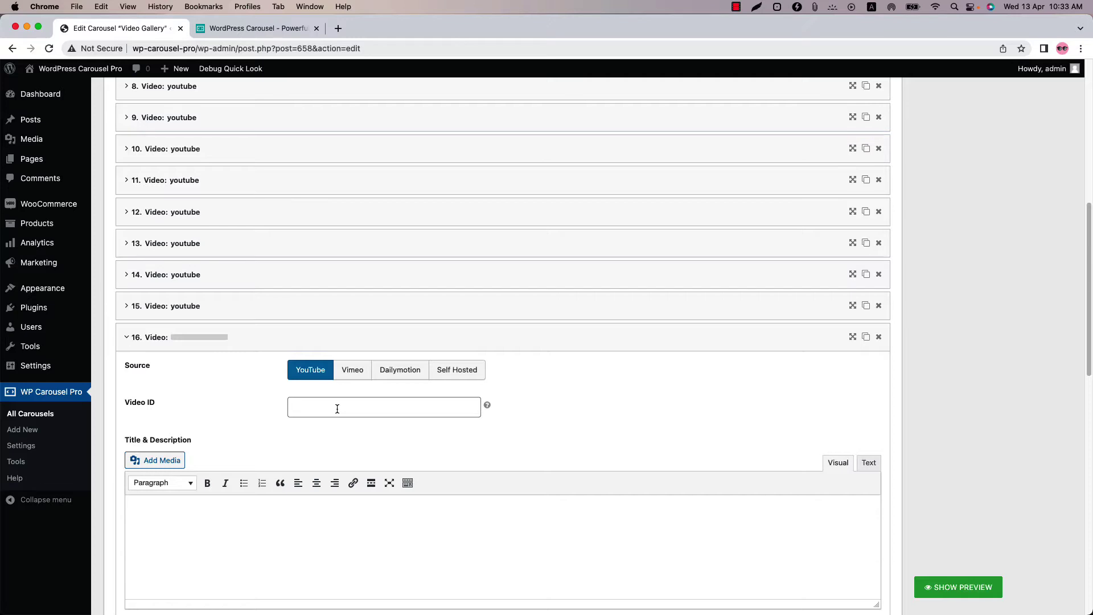
In a new tab, open NASA's Artemis I rollout video on YouTube and copy its ID from the address
click(338, 28)
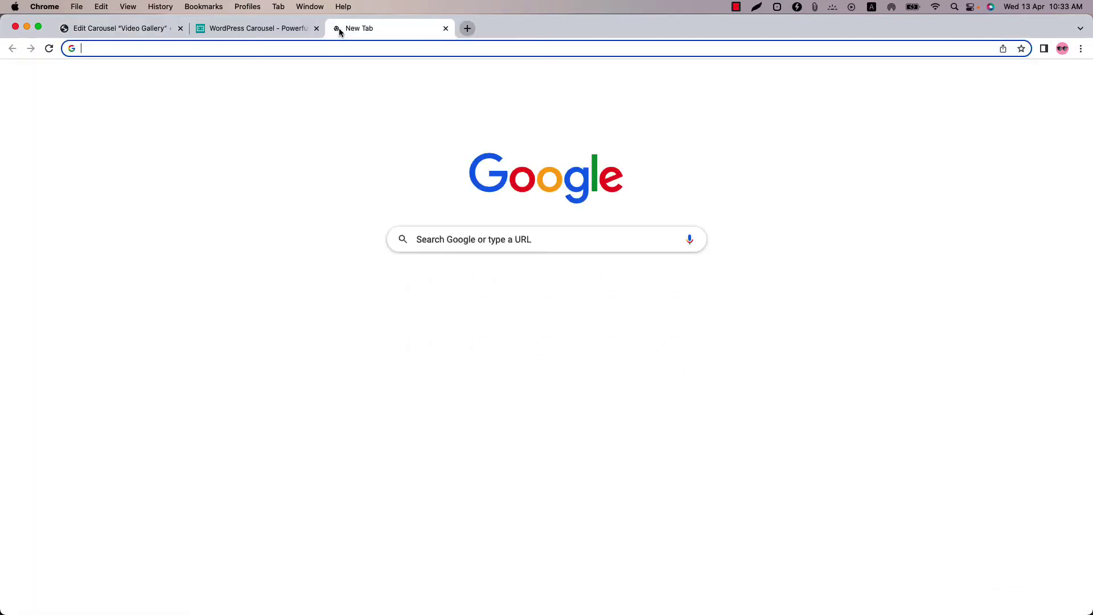
text(youtube.com/nasa)
key(Return)
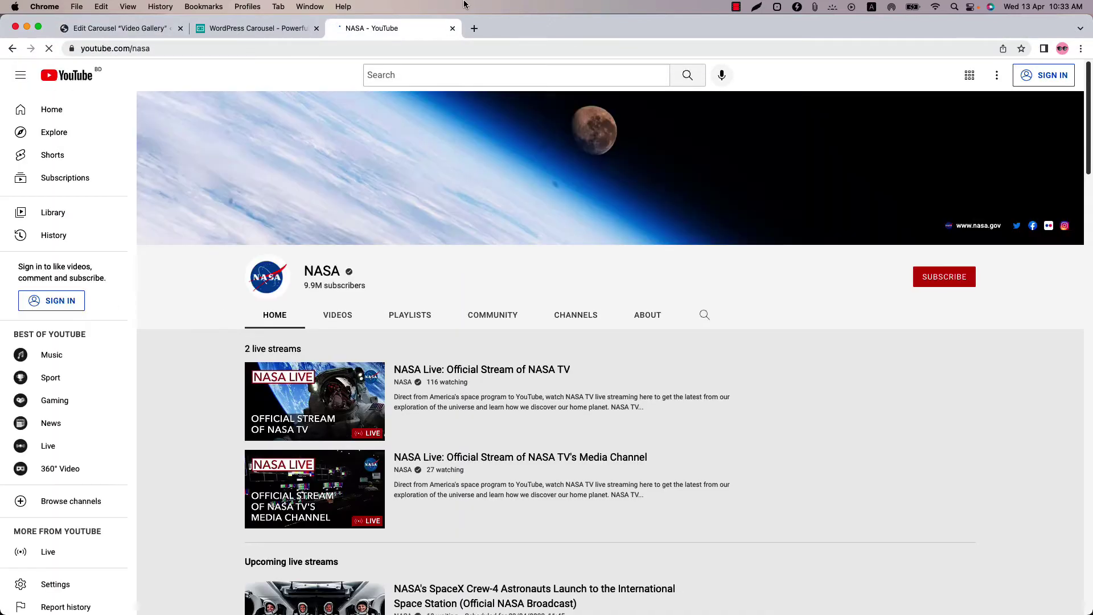
scroll(478, 288, down, 10)
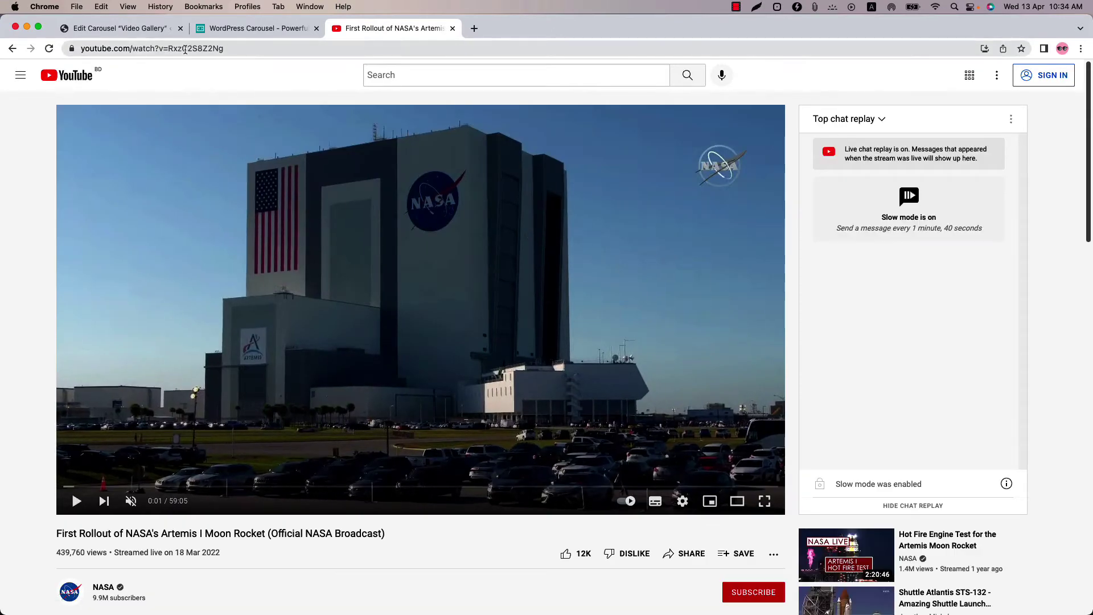
double_click(185, 49)
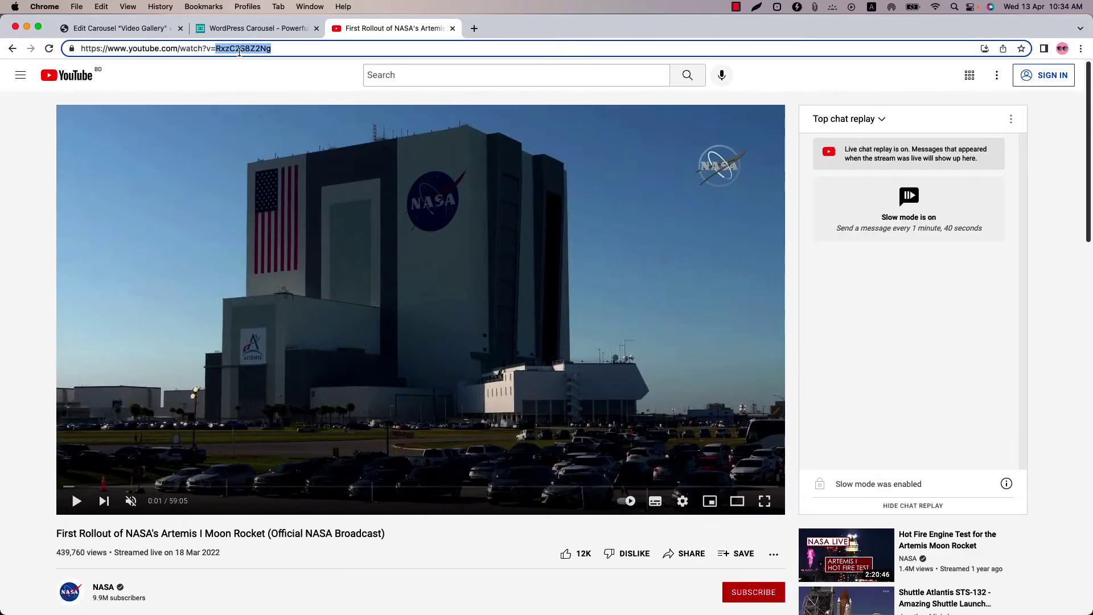
key(super+c)
Check the same video ID in the video's Share link, then close the sharing options
click(689, 558)
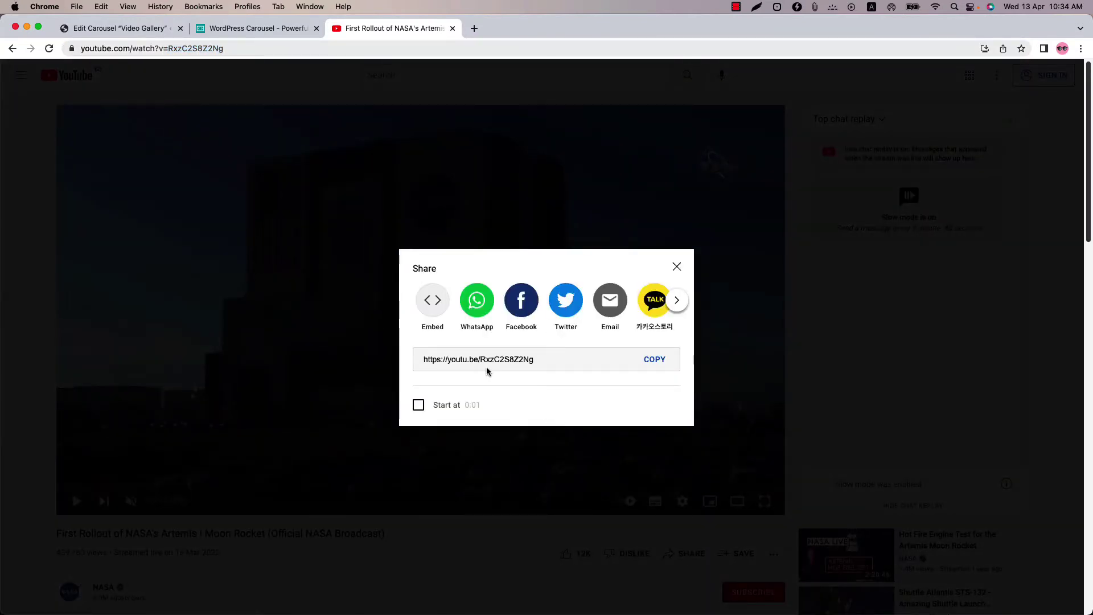
drag(480, 360, 531, 361)
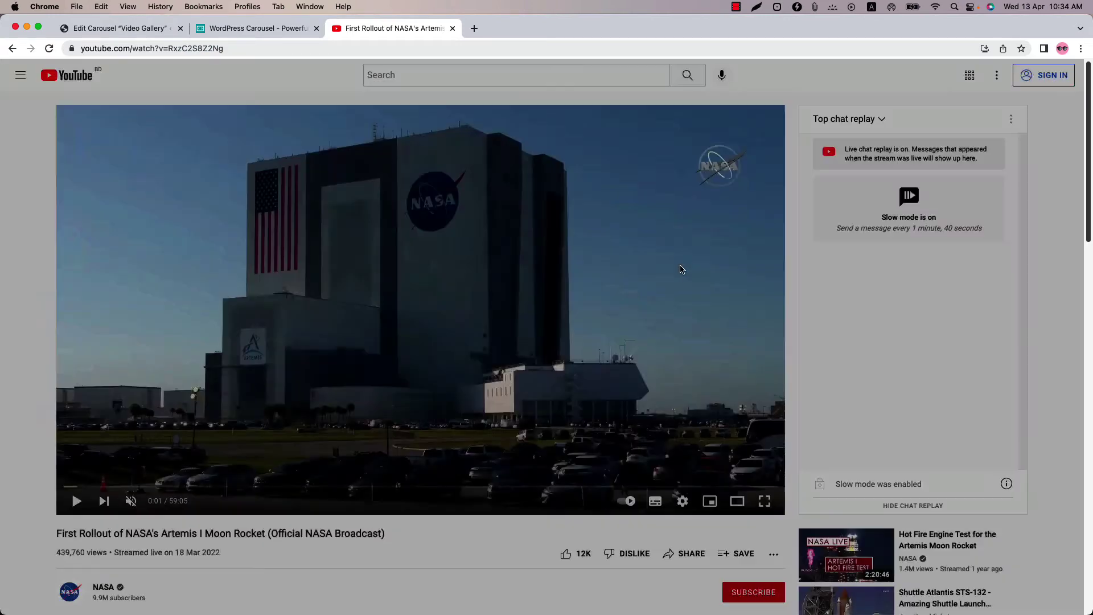
click(678, 268)
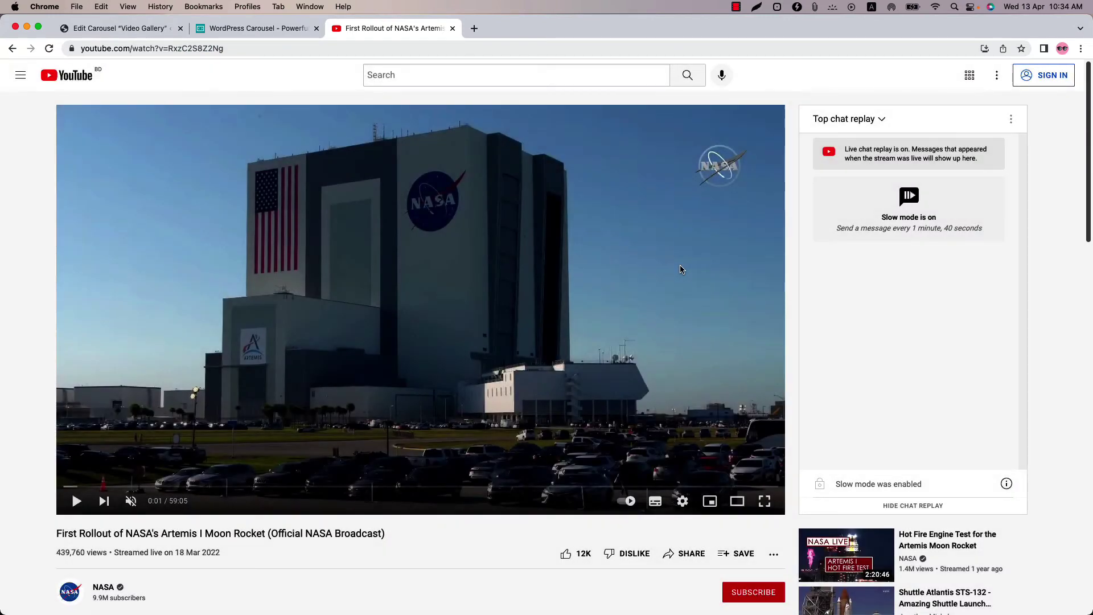
Paste the Artemis video ID into video 16's Video ID field, then switch its source to Self Hosted
click(126, 29)
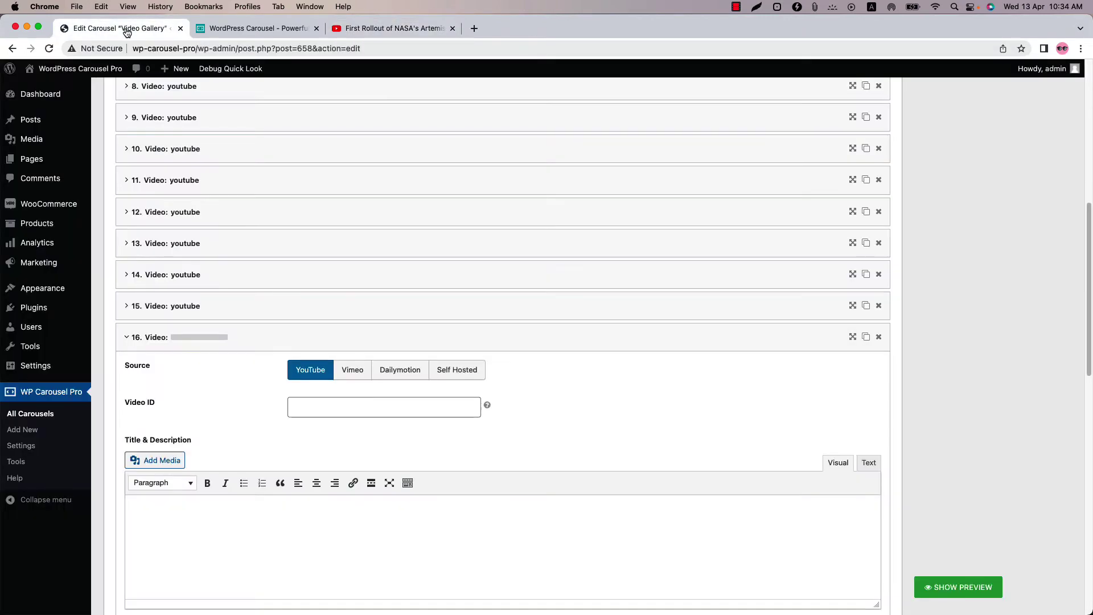
click(315, 399)
key(super+v)
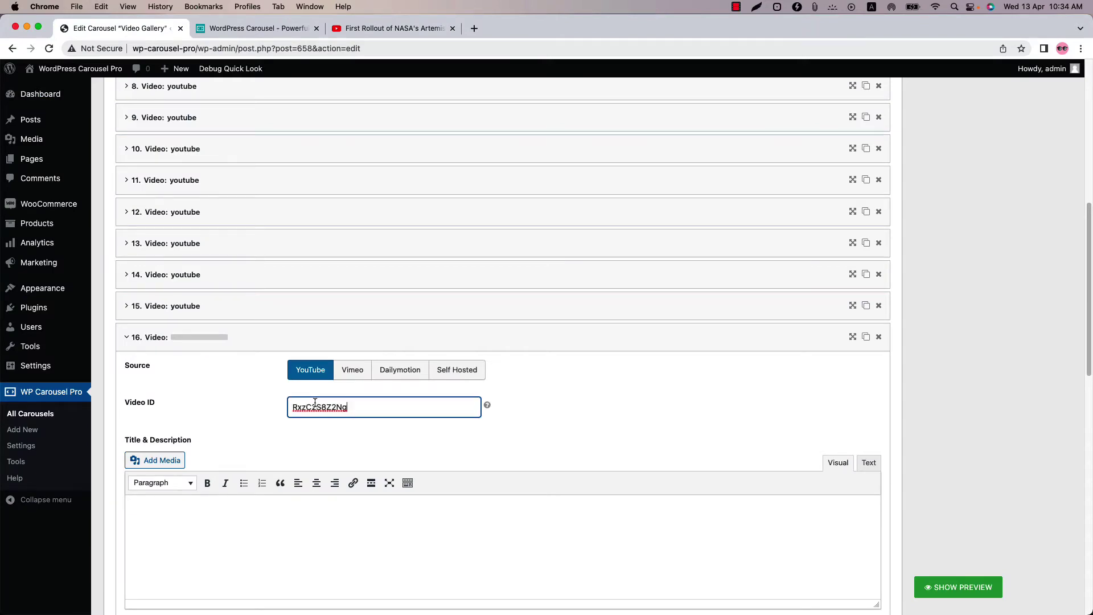
scroll(302, 466, down, 3)
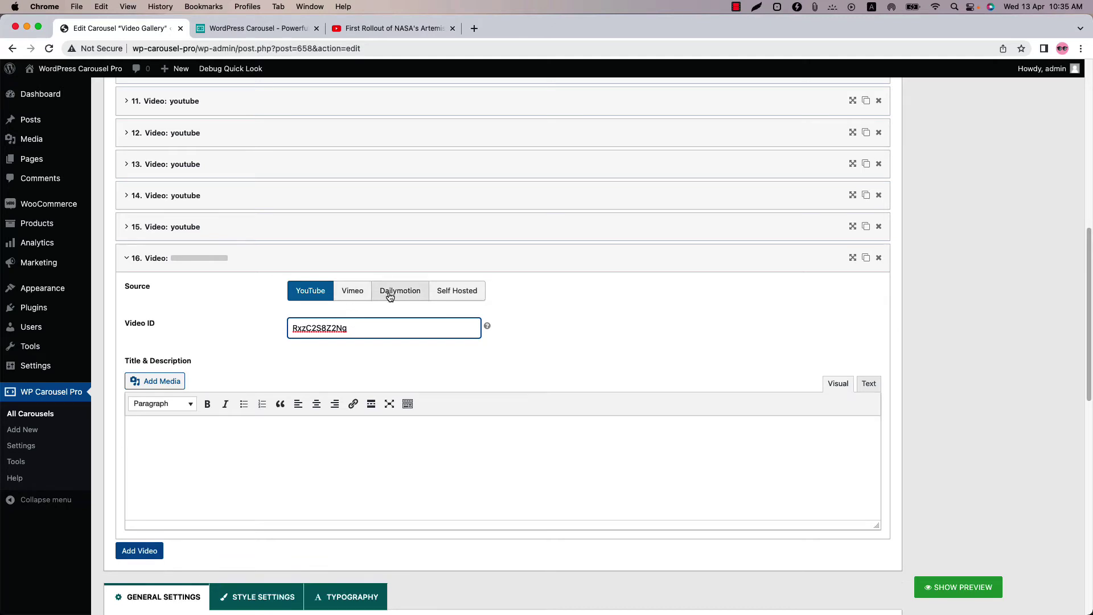
click(370, 311)
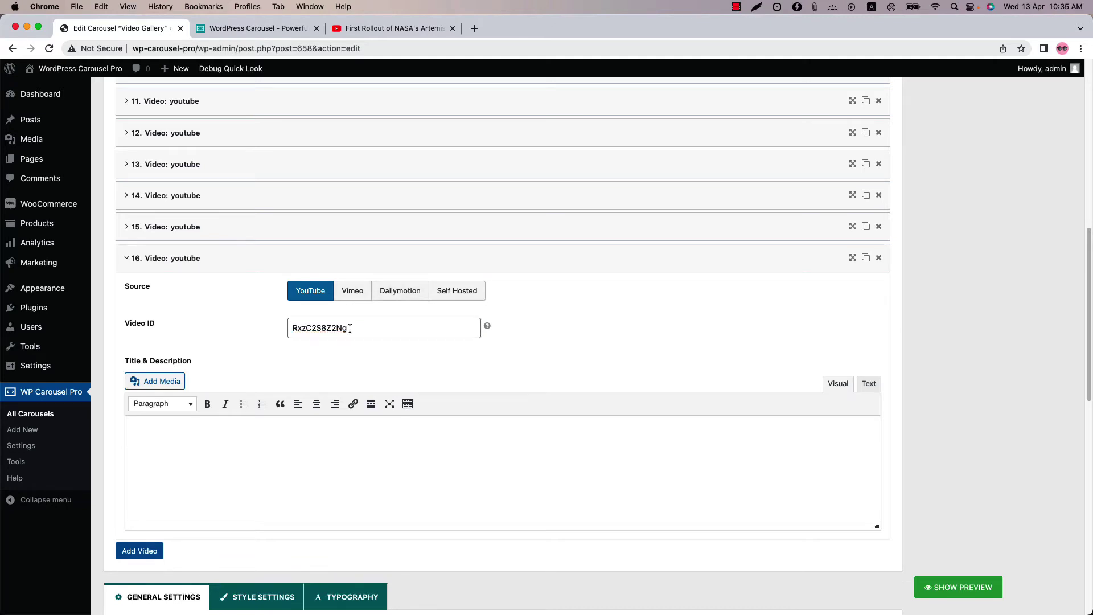
click(472, 293)
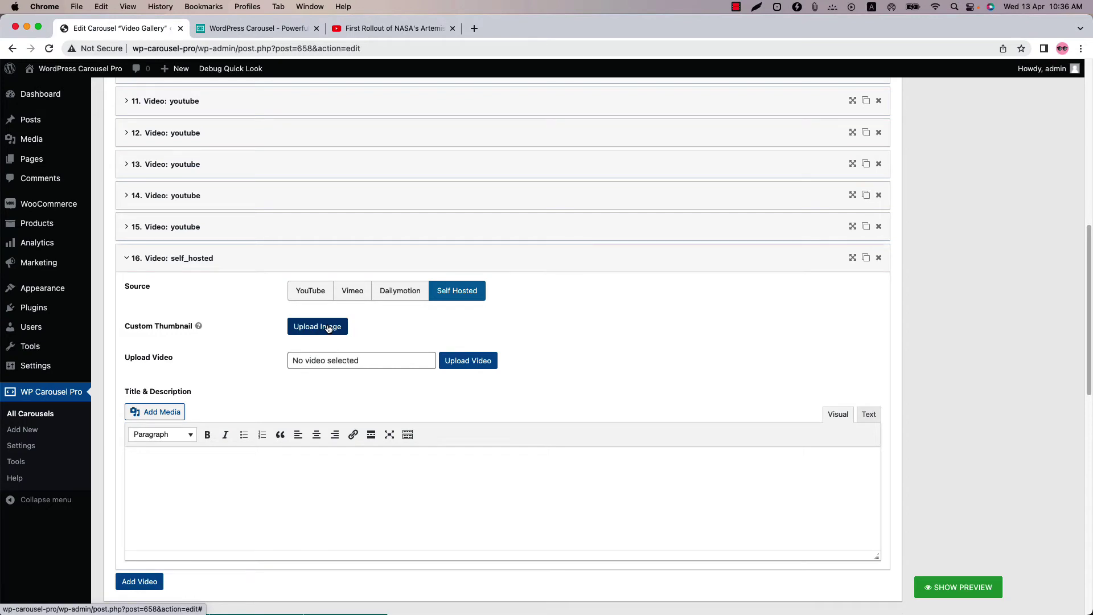
Set video 16's Upload Video to Easy-Accordion-Free-Video-Tutorial-22-Sep.mp4 from the Media Library
click(465, 365)
click(78, 217)
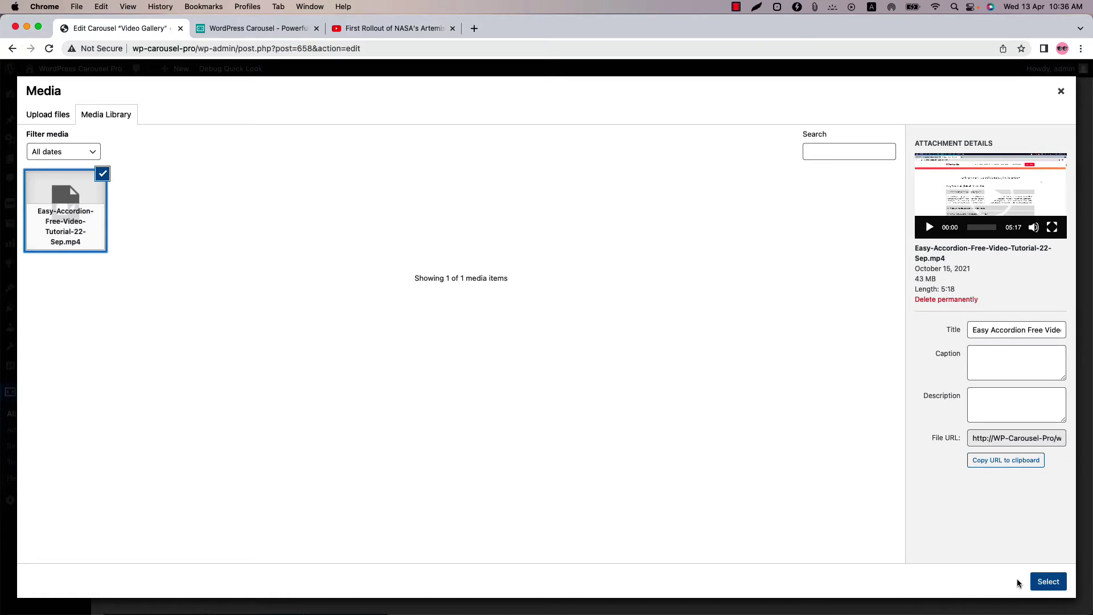
click(1047, 582)
click(477, 367)
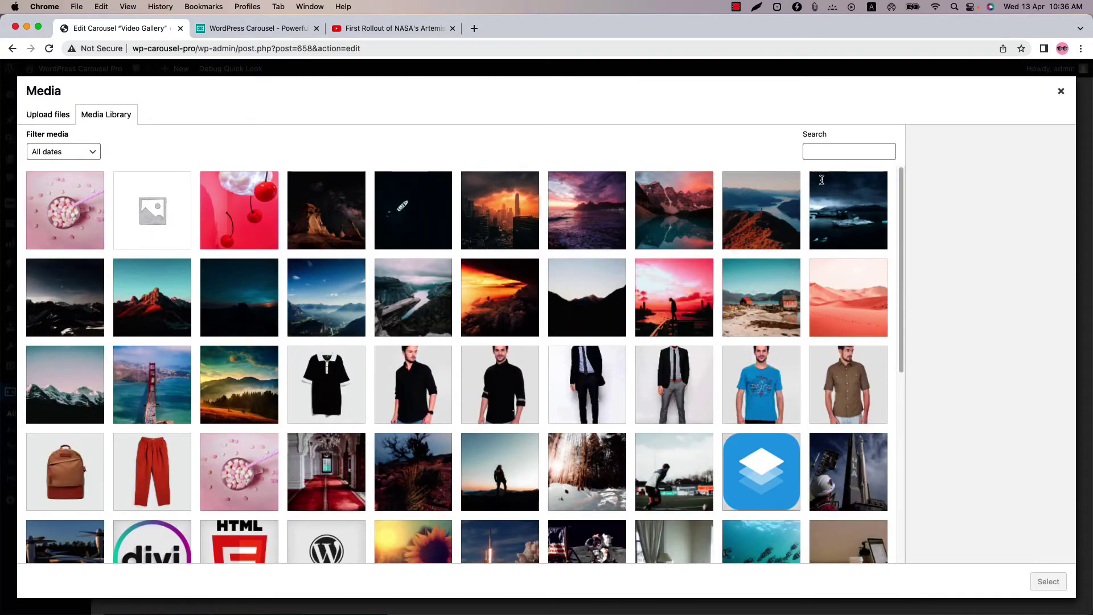
click(1061, 93)
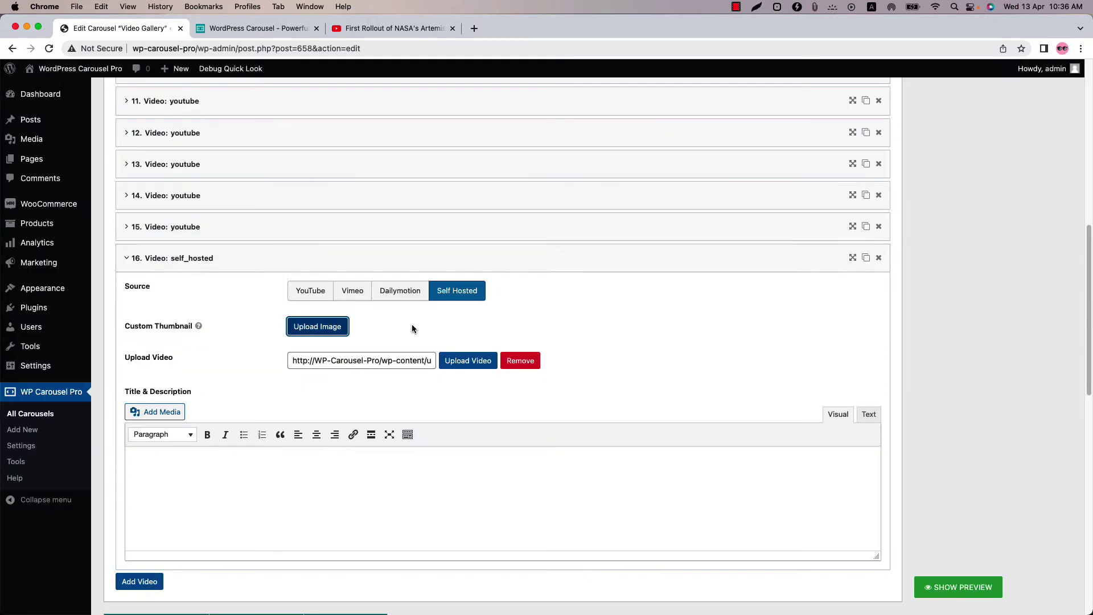
Switch video 16 back to YouTube, collapse it and drag it above item 15
click(310, 290)
click(301, 265)
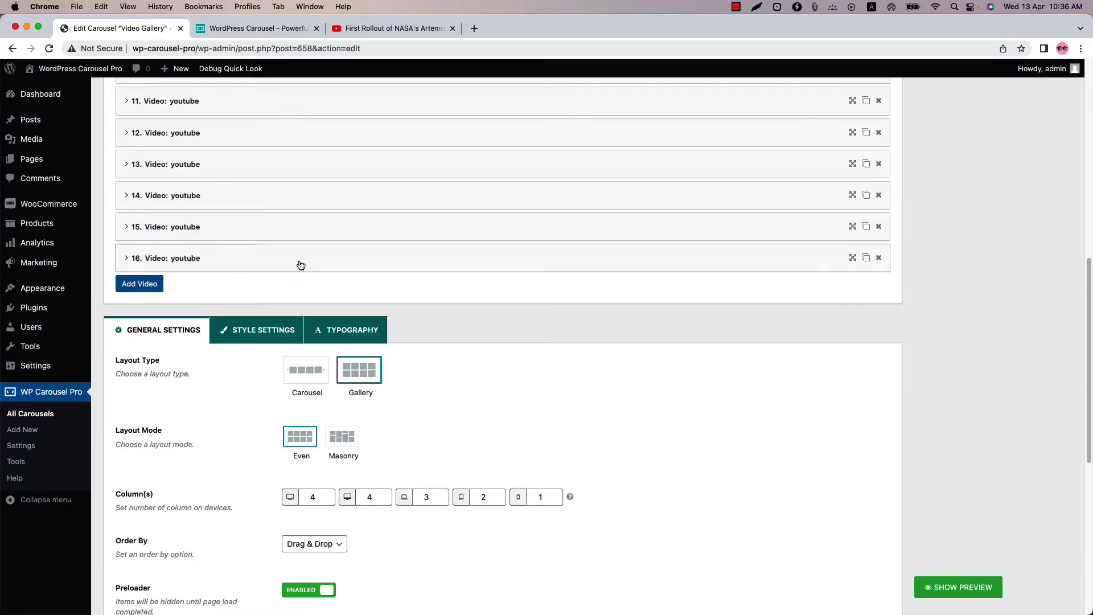
drag(818, 262, 818, 220)
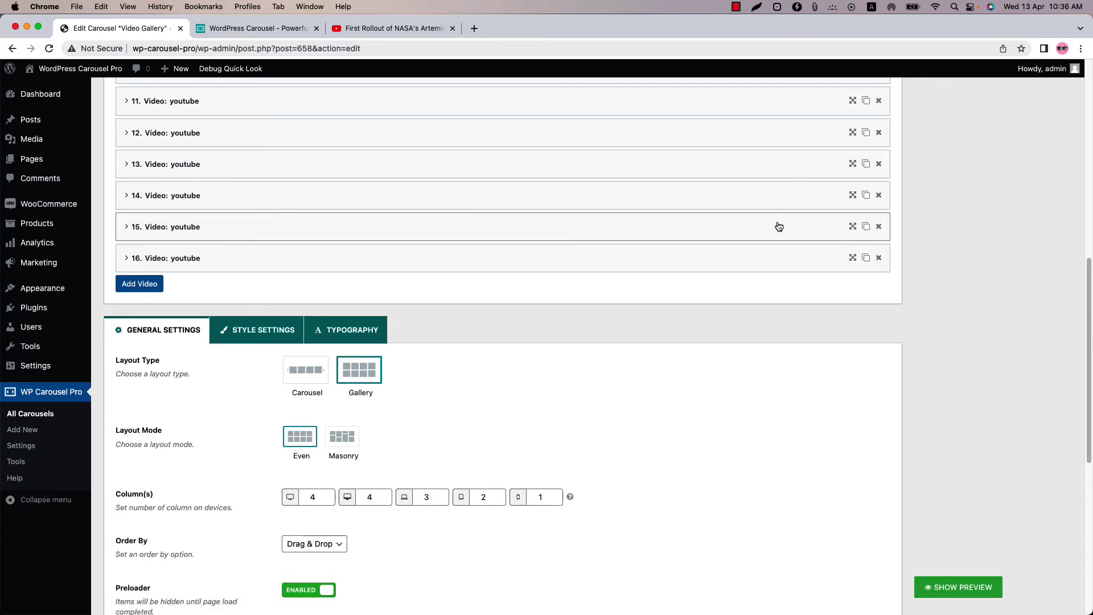
Duplicate video item 15, then delete the extra entry to leave 16 videos
click(791, 227)
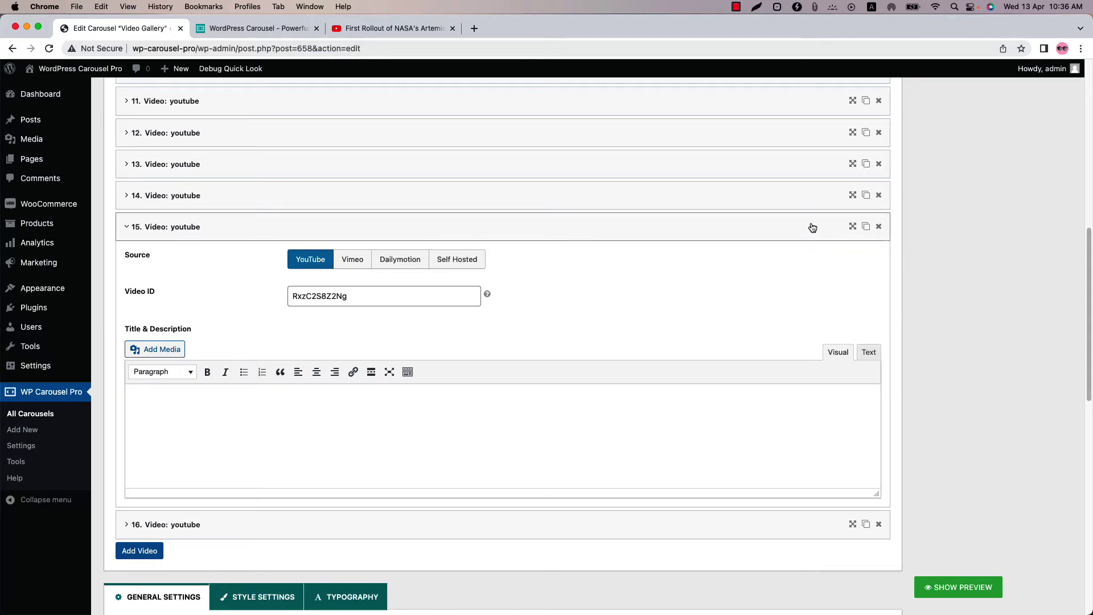
click(813, 225)
click(866, 226)
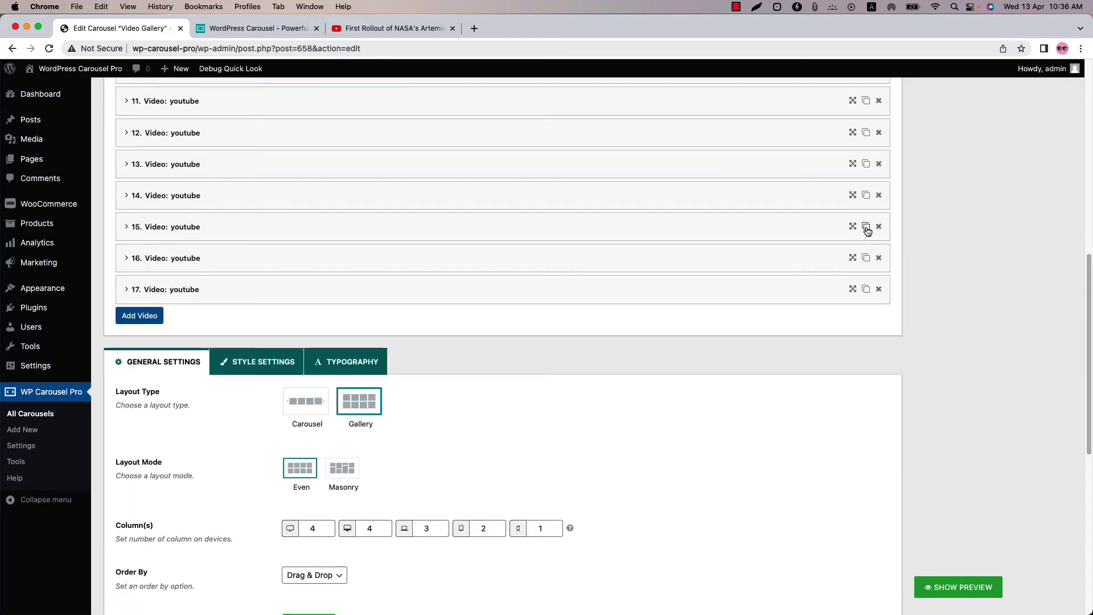
click(880, 259)
click(652, 119)
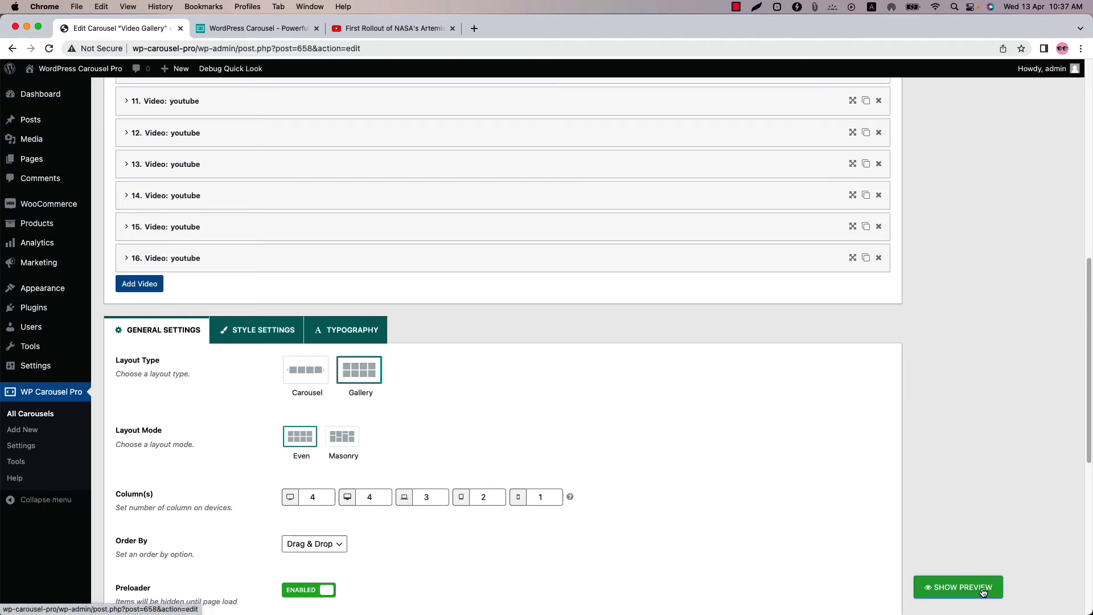
Show the live preview, enlarge it to reveal the third row, then mute and close a playing video
click(958, 587)
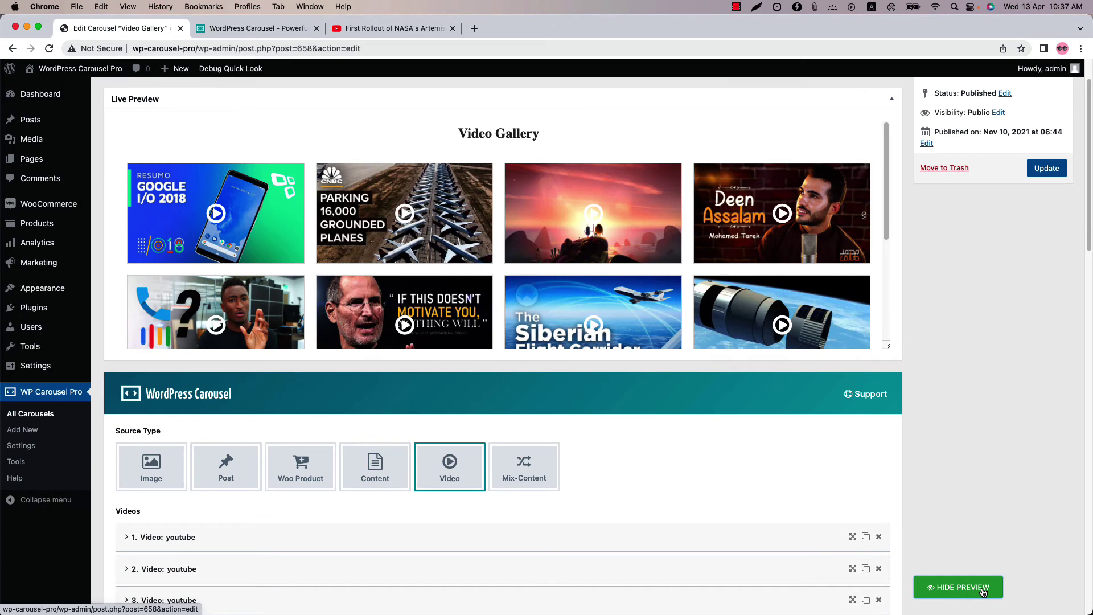
drag(887, 347, 899, 592)
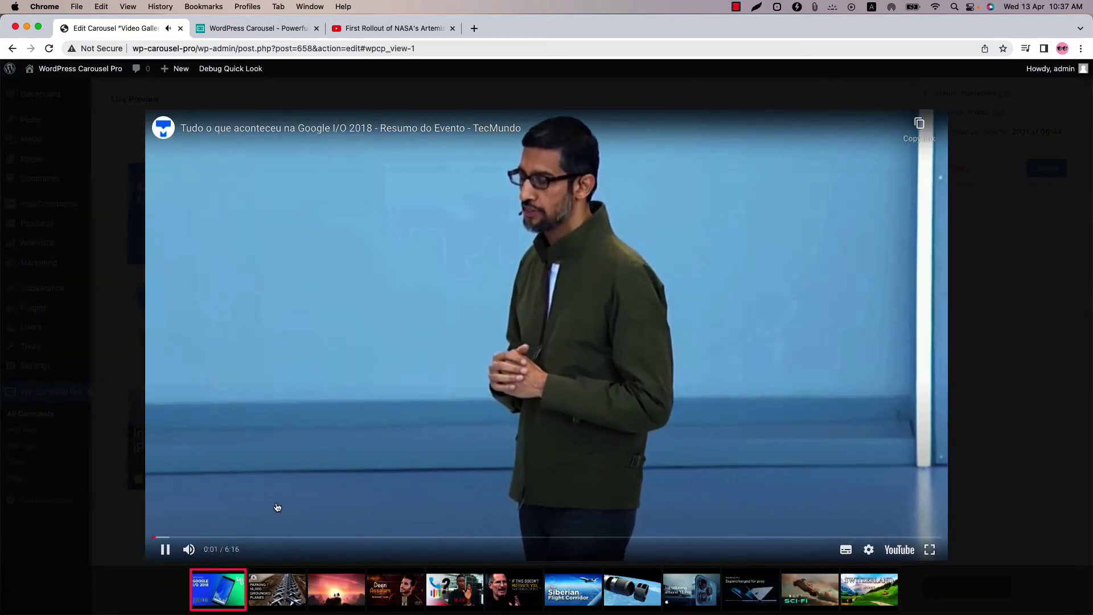
click(188, 549)
key(Escape)
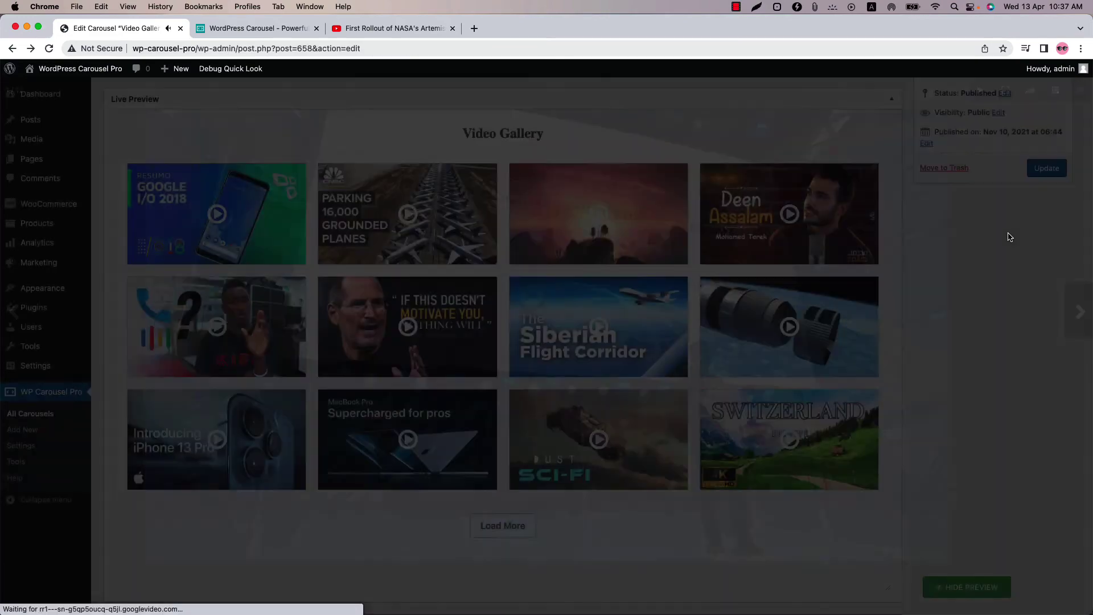
scroll(358, 318, down, 18)
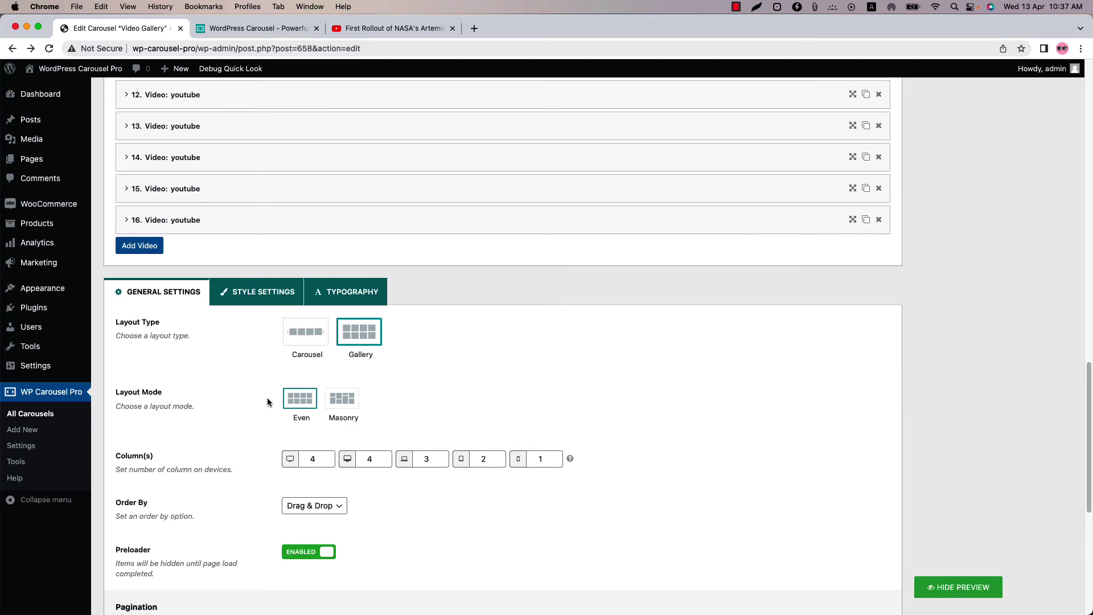
scroll(335, 403, down, 10)
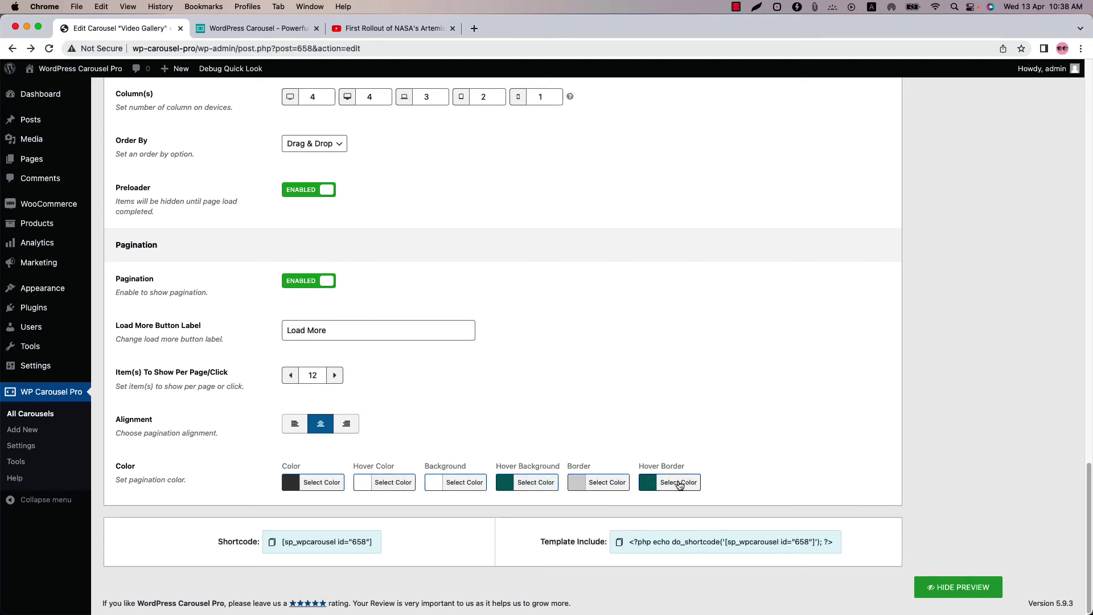
scroll(820, 480, up, 20)
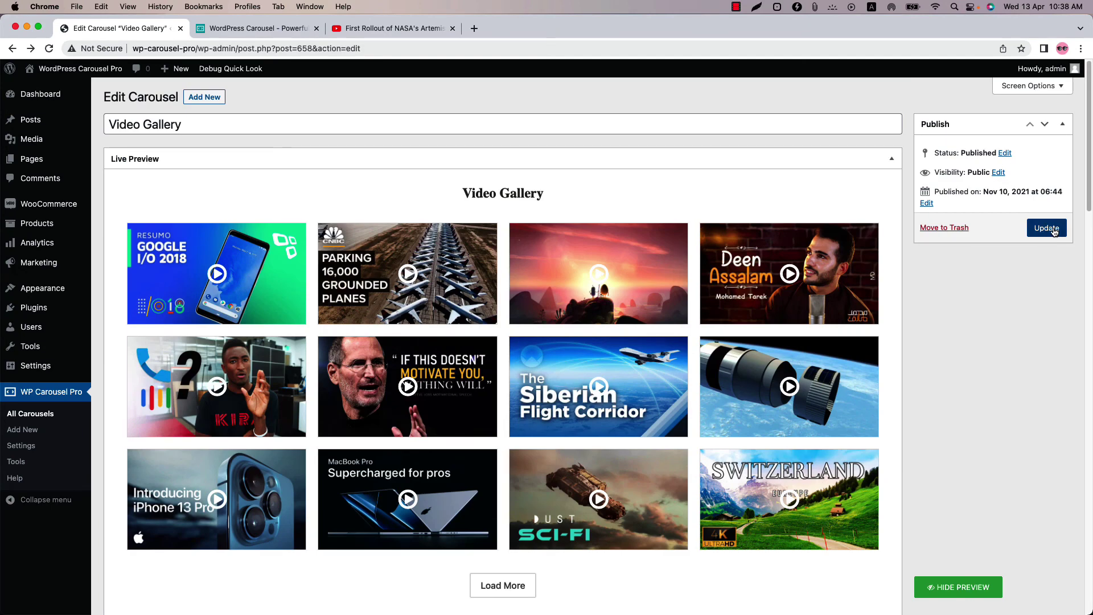
Update the carousel and start a new page in another tab
click(1041, 229)
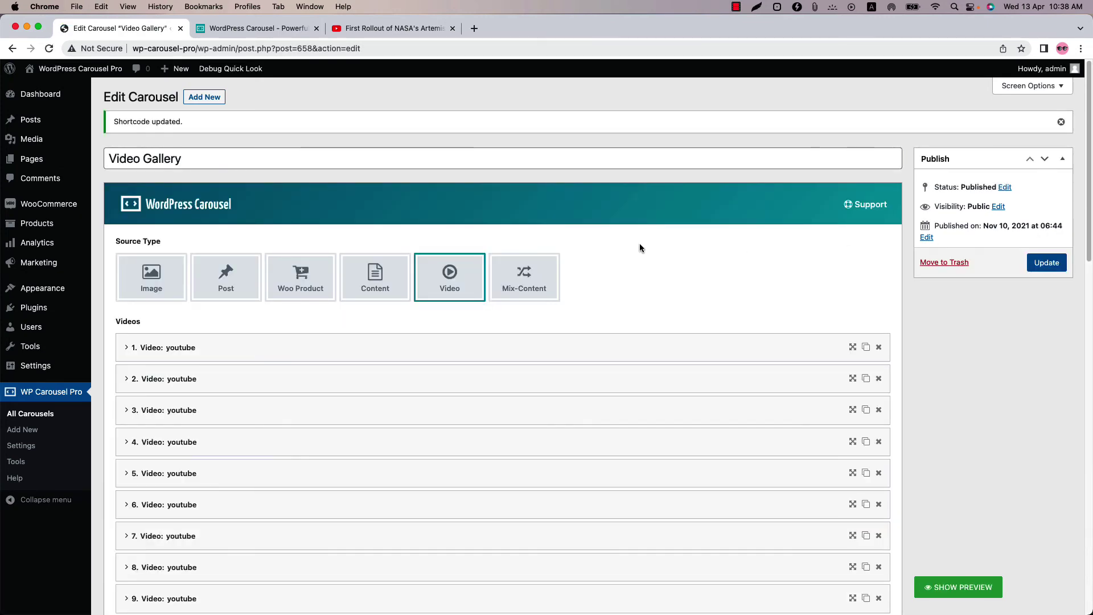
super+click(116, 175)
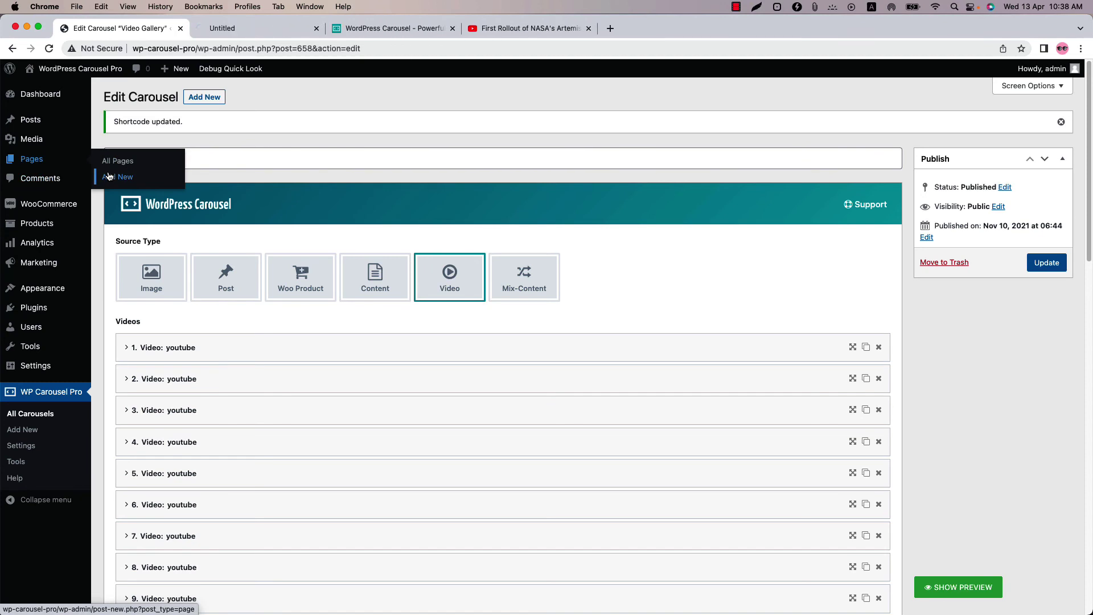
click(212, 29)
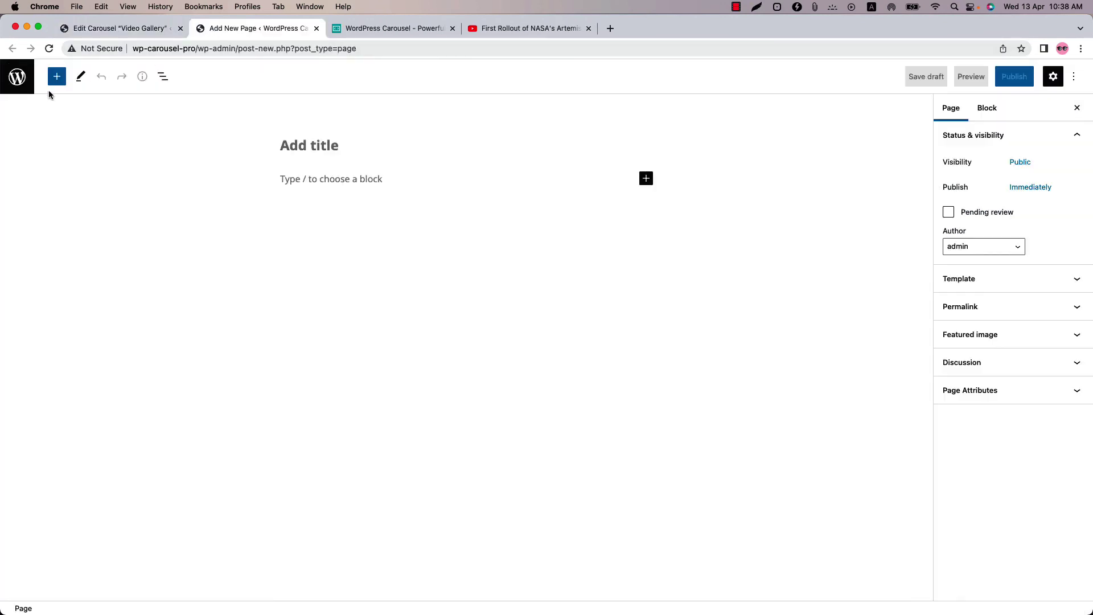
Insert a WP Carousel Pro block set to the Video Gallery #(658) shortcode
click(56, 78)
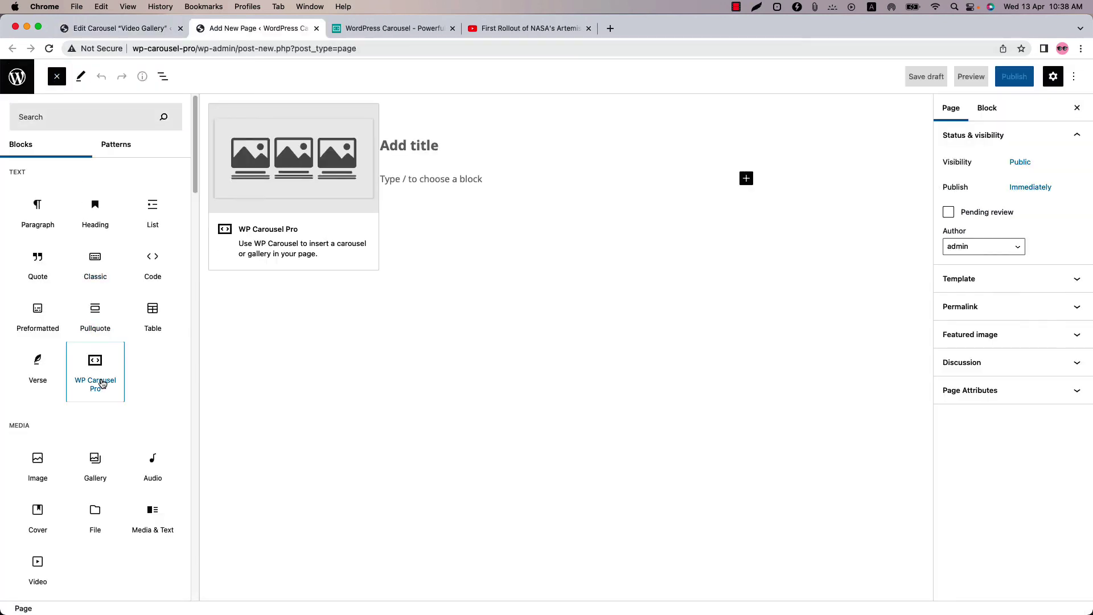
click(102, 384)
click(444, 244)
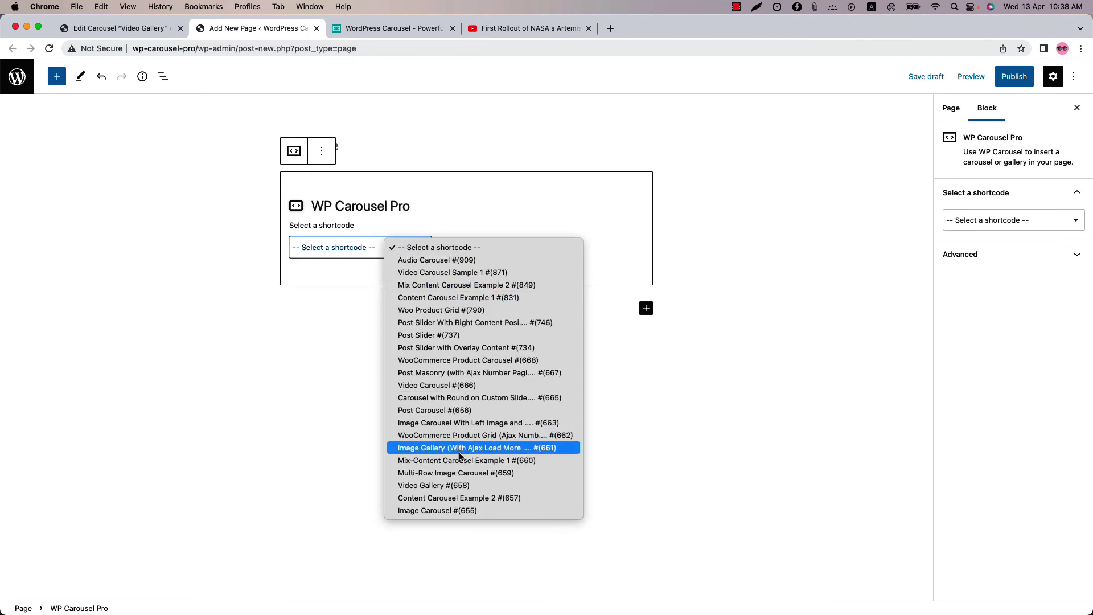
click(459, 487)
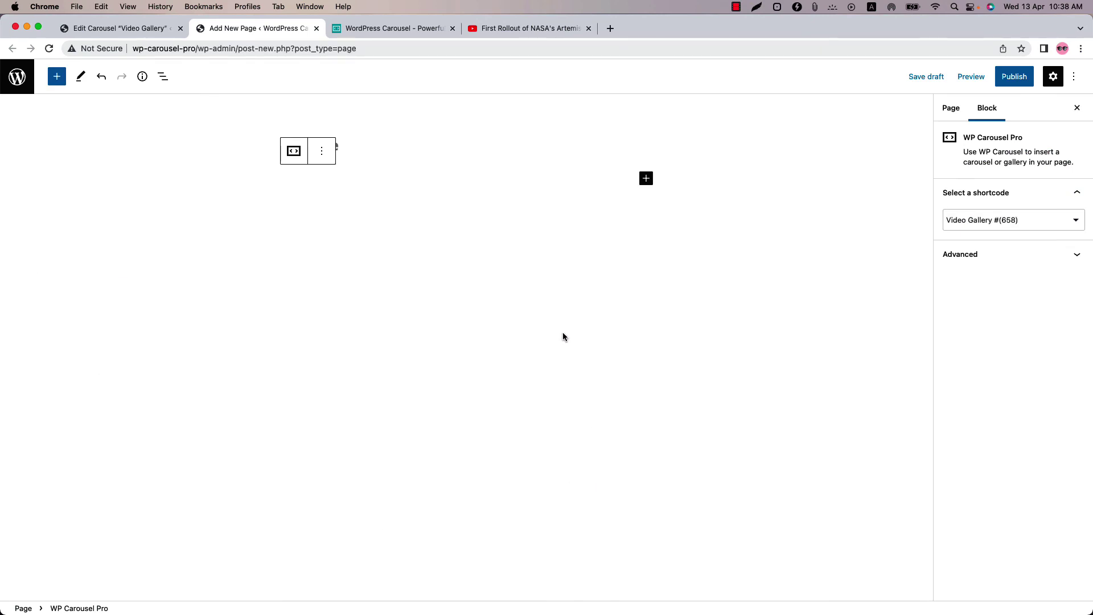
Publish the new page and open it live
click(1015, 77)
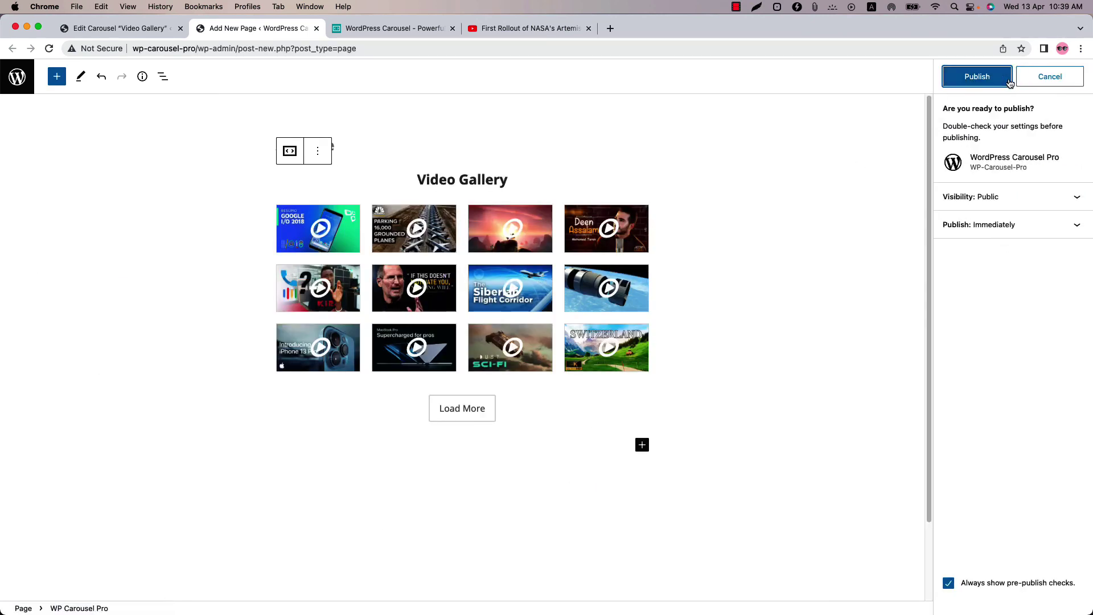
click(977, 76)
click(976, 200)
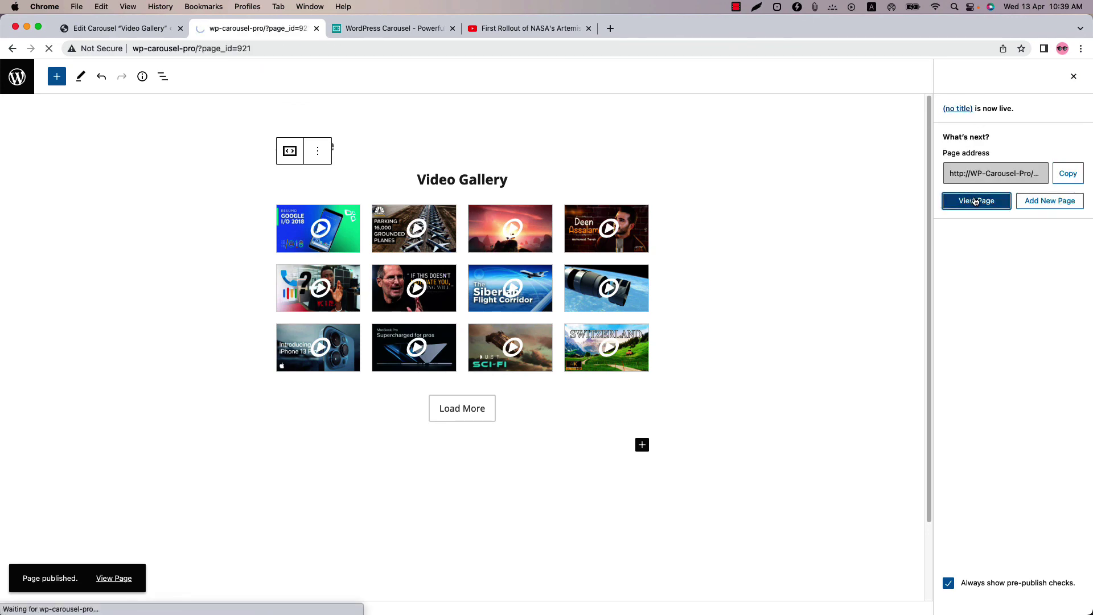
Load More on the live gallery to show all 16 videos down to 'End Of the Content'
scroll(542, 341, down, 3)
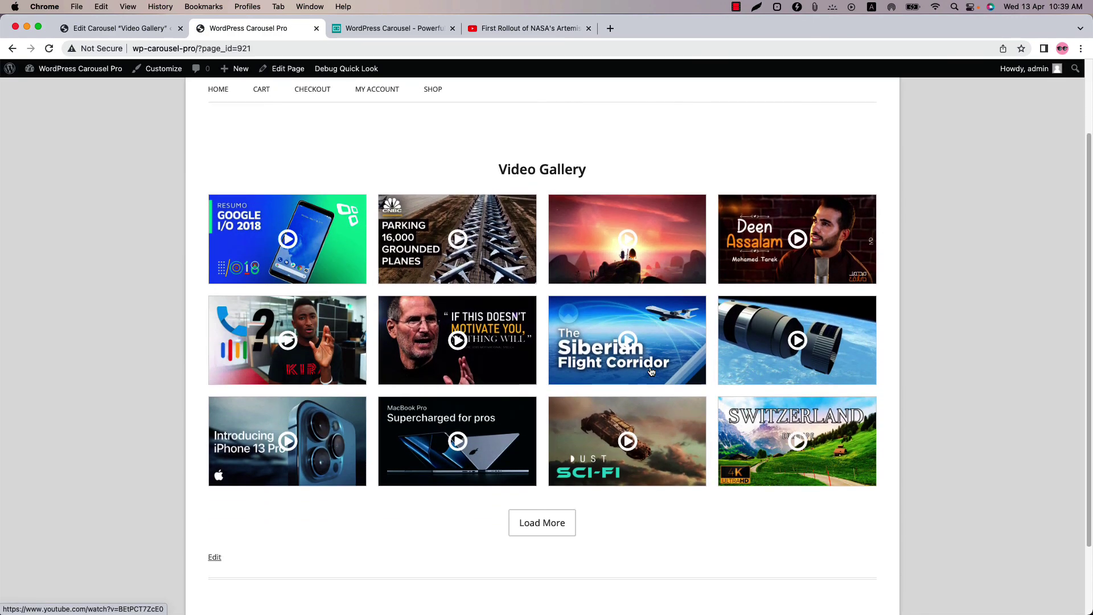
click(540, 532)
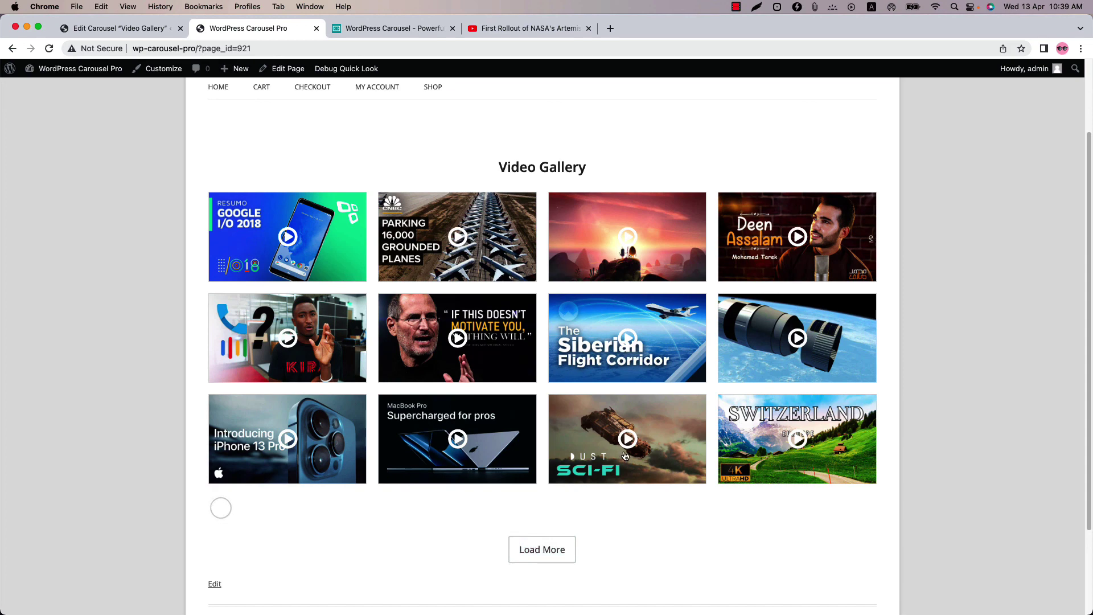
scroll(624, 454, down, 5)
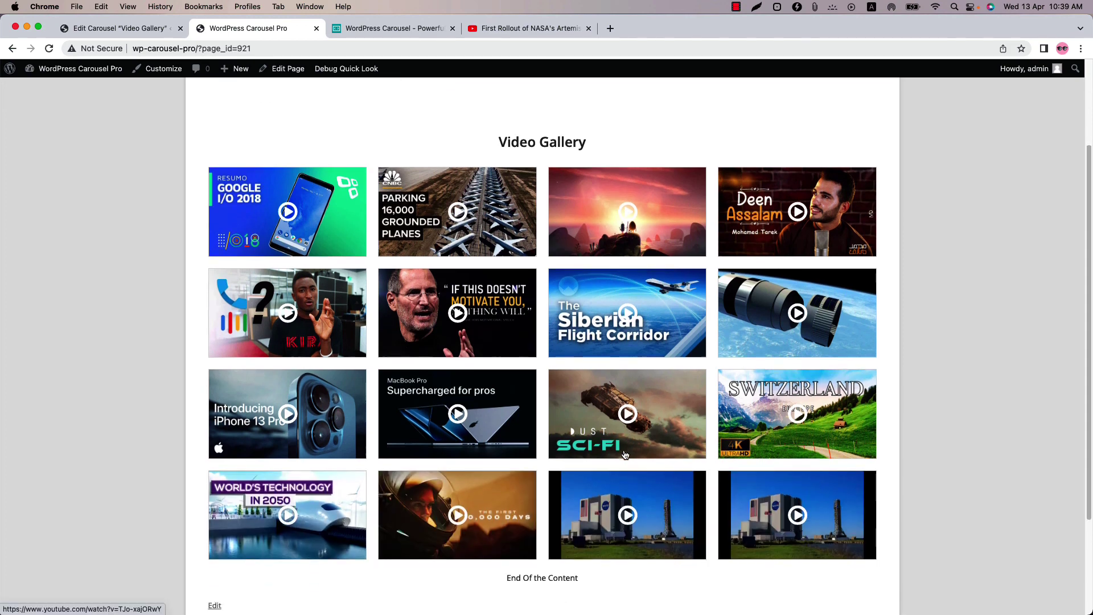
scroll(624, 454, up, 5)
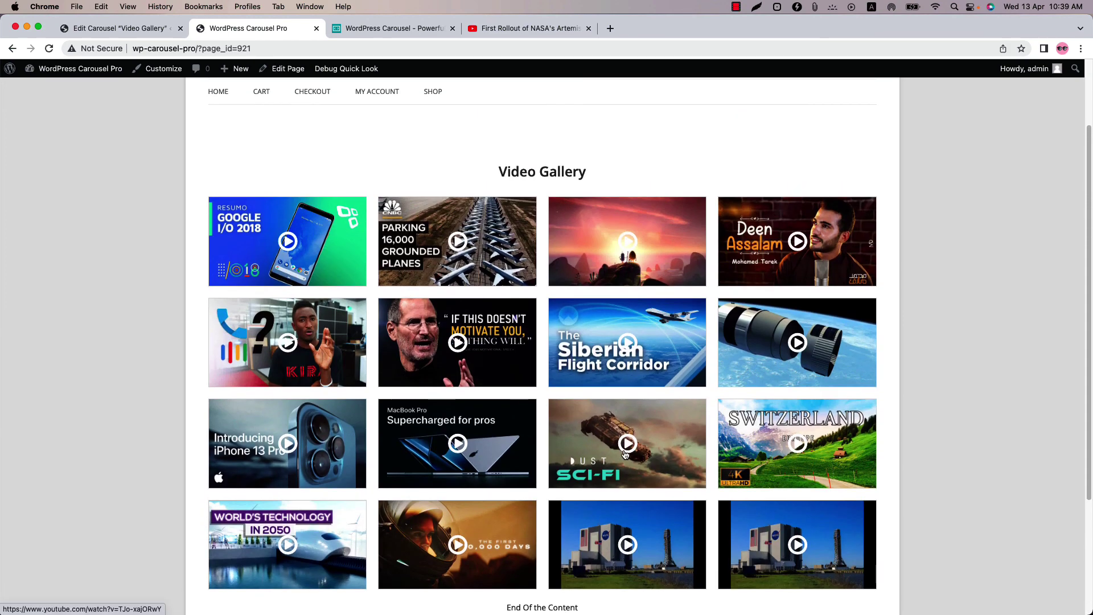